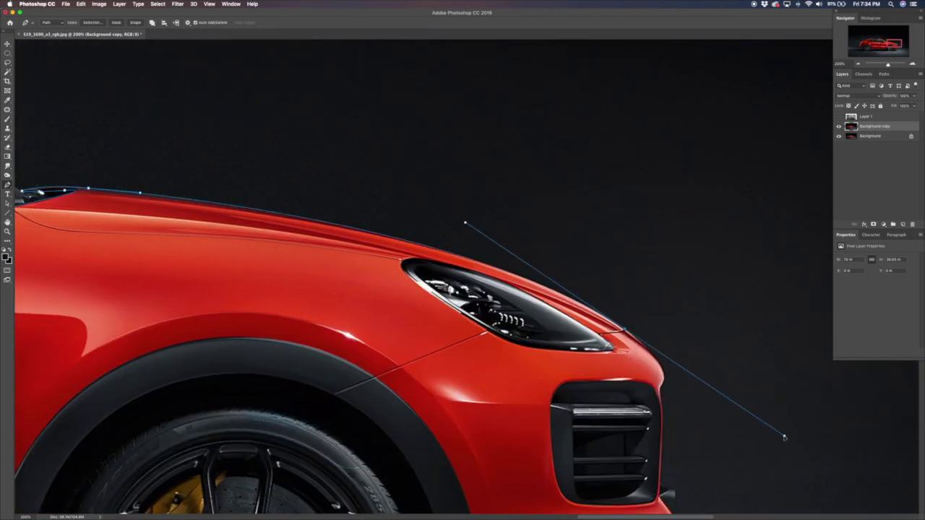
Step: Add an anchor point to the path tracing the front fender outline
click(671, 370)
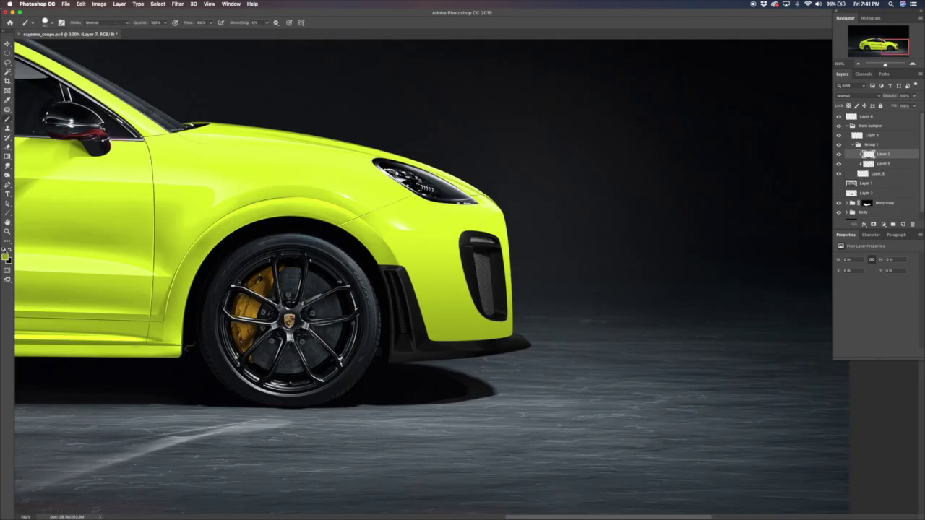
Step: Make white the painting colour and zoom in on the front bumper
key(x)
key(ctrl+plus)
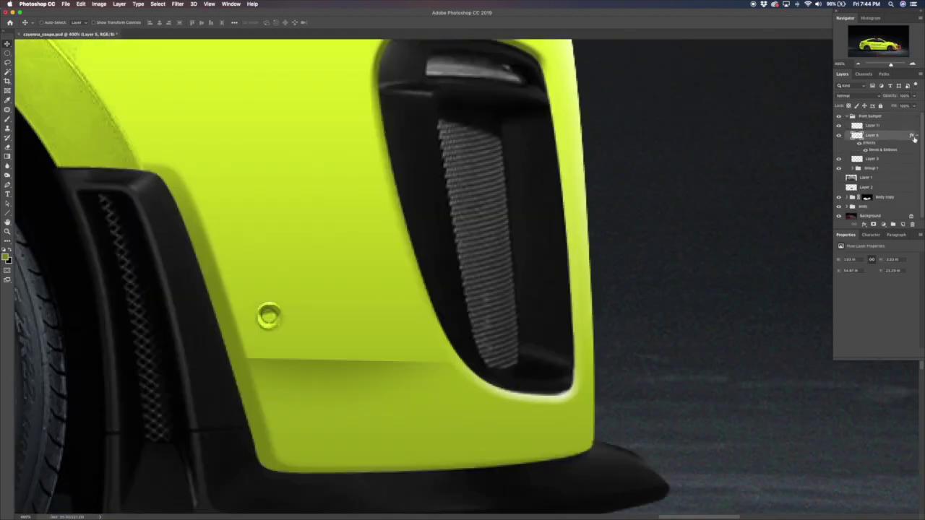
Step: Paint a white soft dot on a new layer and stretch it into a thin highlight streak
key(ctrl+shift+alt+n)
click(356, 349)
key(ctrl+t)
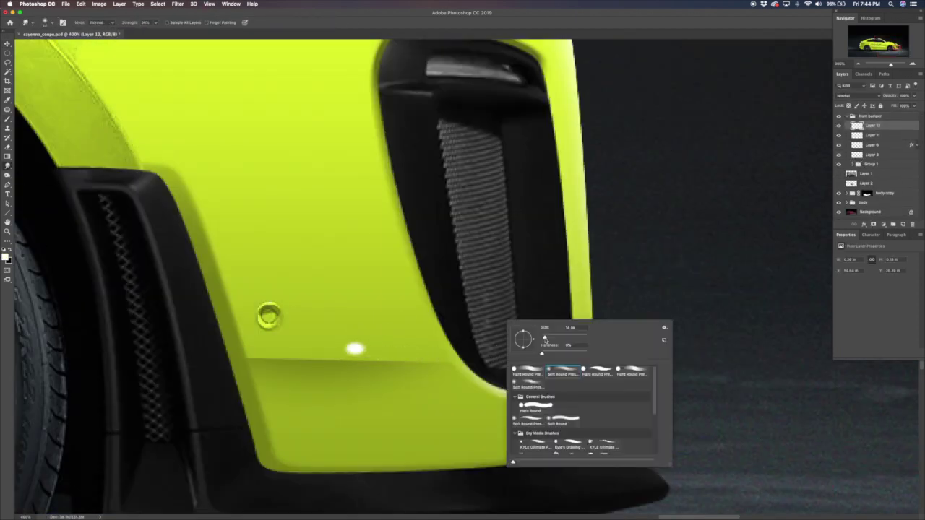
mouse_move(426, 361)
mouse_down()
mouse_move(476, 361)
mouse_move(363, 371)
mouse_up()
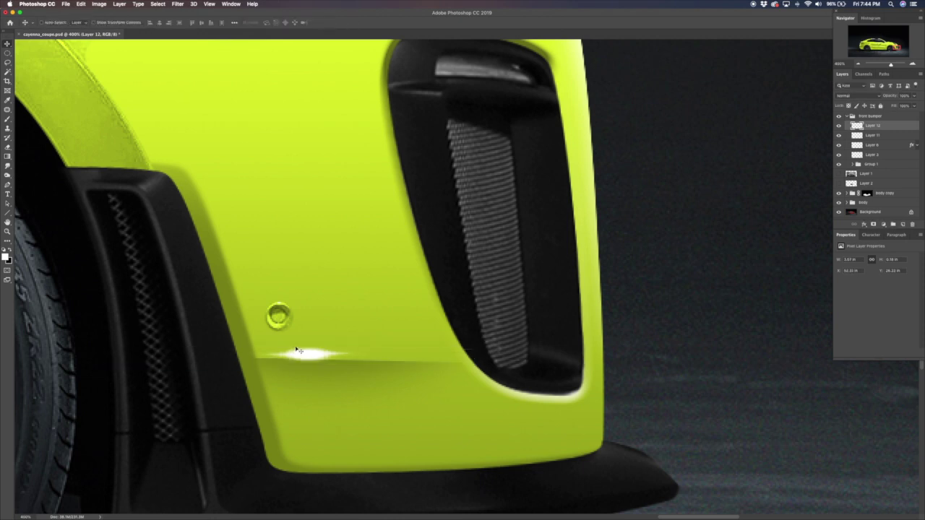
key(ctrl+0)
key(ctrl+1)
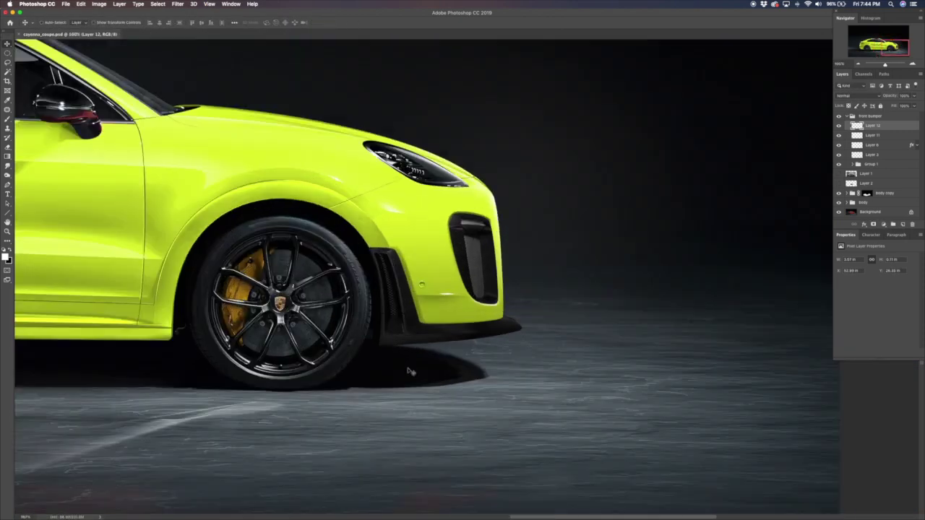
Step: Move the highlight layer into the front bumper group and narrow the bumper vent
click(848, 116)
drag(867, 125, 877, 126)
key(ctrl+t)
drag(679, 290, 646, 289)
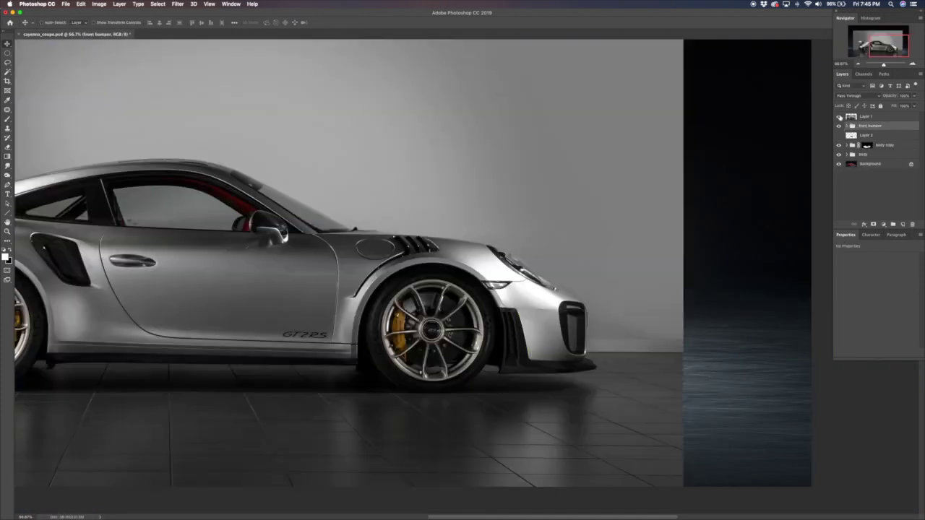
Step: Outline the door vent on a new layer, shade it dark, and order its layers
key(ctrl+plus)
key(ctrl+plus)
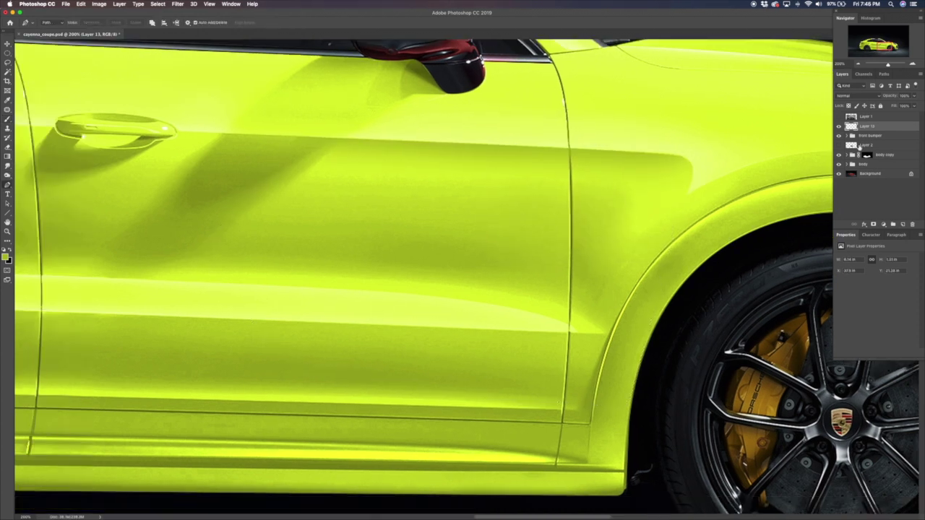
key(ctrl+shift+alt+n)
click(568, 148)
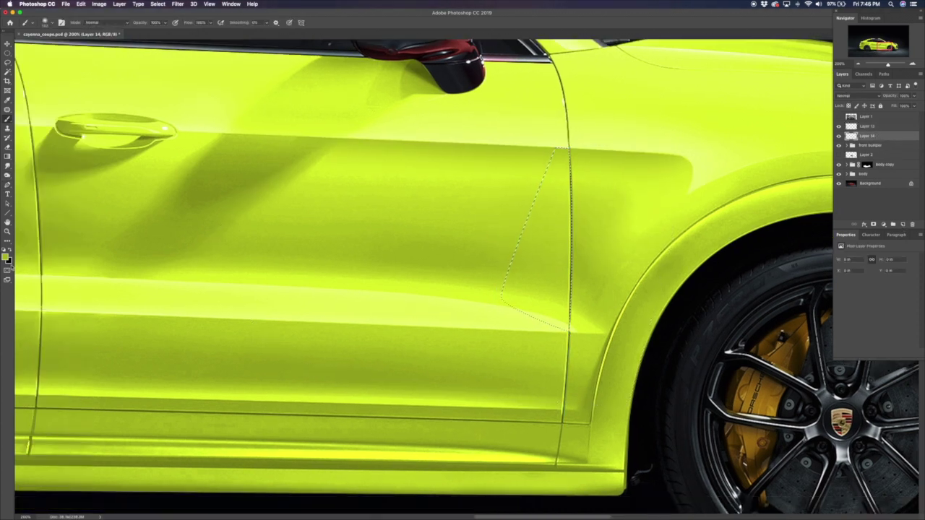
drag(553, 181, 556, 280)
scroll(631, 162, up, 3)
scroll(631, 162, down, 3)
drag(853, 136, 857, 148)
scroll(706, 267, up, 3)
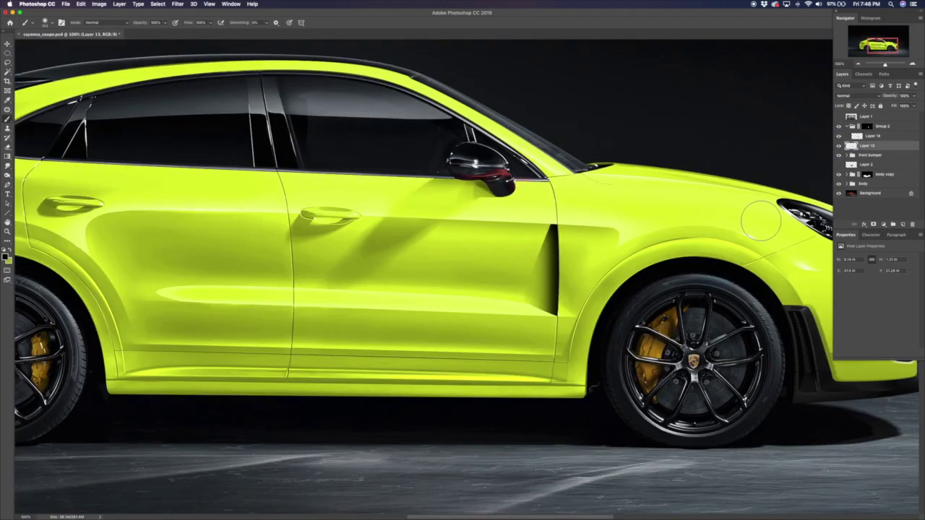
click(886, 137)
key(Return)
Step: Select the door vent group and make a small rectangular selection near the vent
click(881, 126)
scroll(582, 325, up, 2)
key(m)
drag(670, 474, 679, 481)
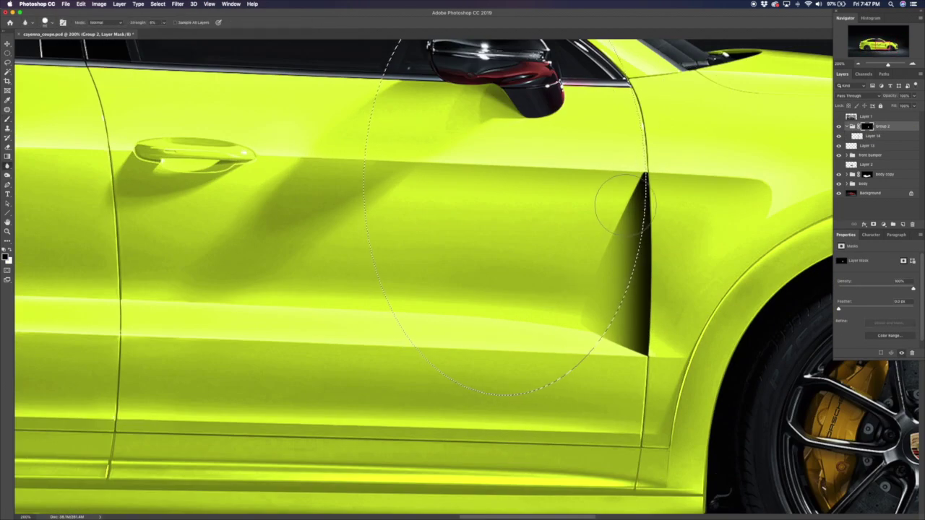
key(p)
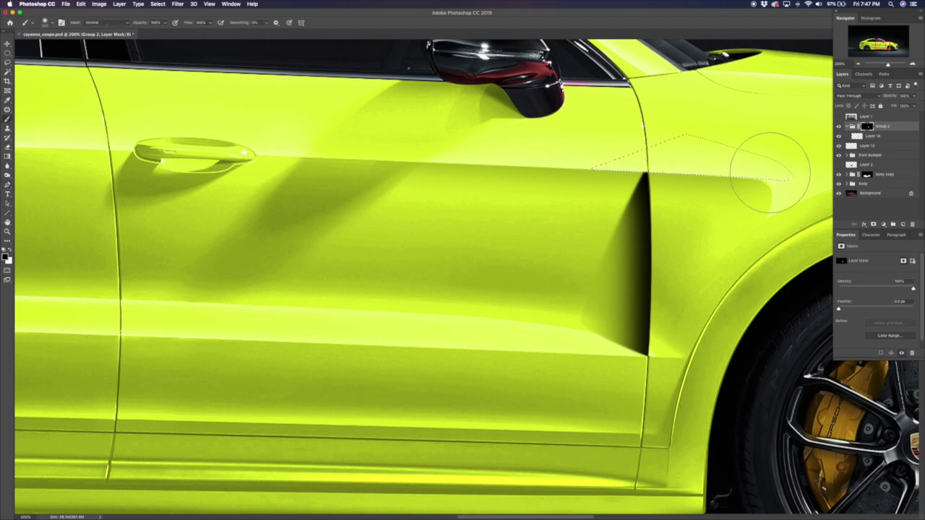
scroll(772, 176, down, 5)
scroll(447, 334, up, 3)
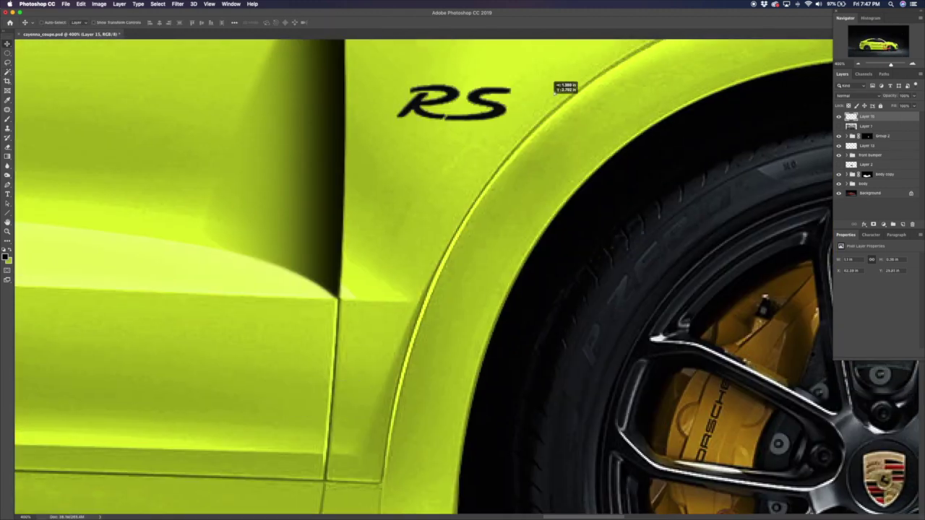
Step: Confirm the black RS badge colour and group the vent and badge layers as 'fender'
key(Return)
key(Return)
scroll(480, 177, down, 6)
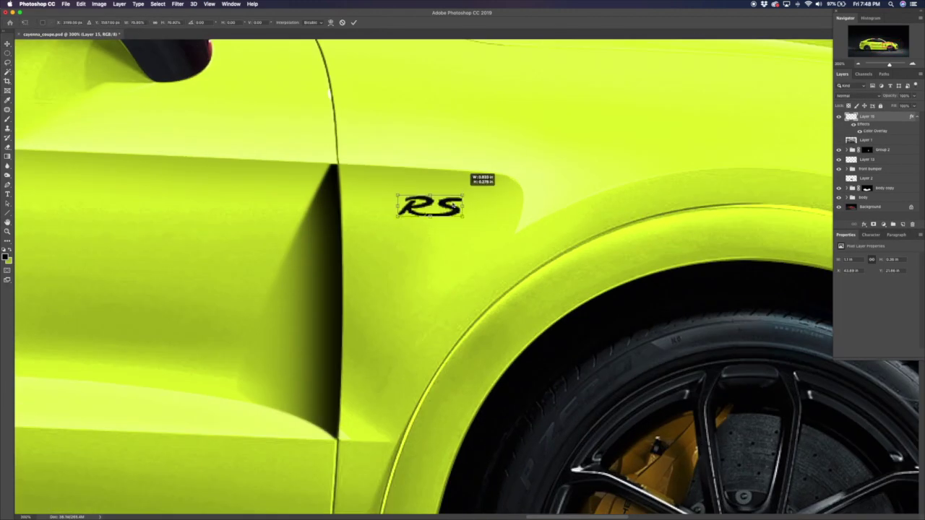
shift+click(866, 145)
key(ctrl+g)
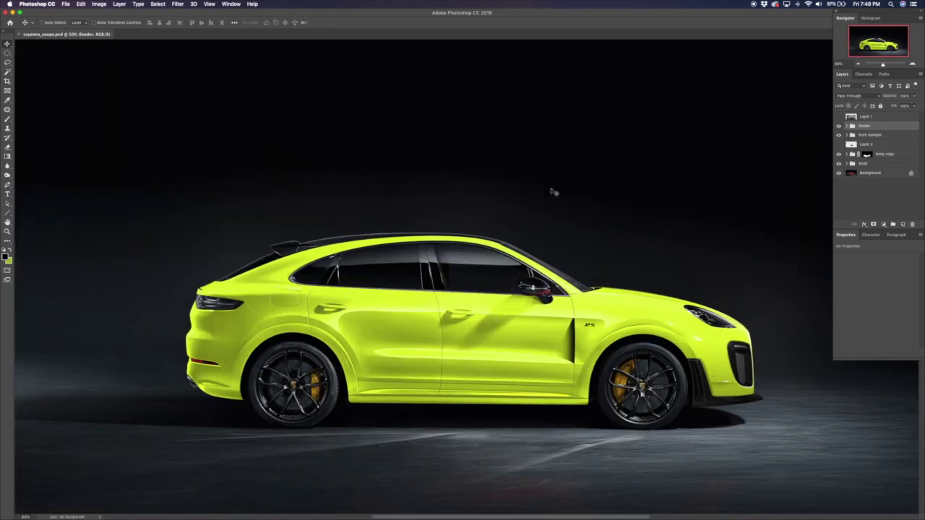
click(839, 127)
click(838, 127)
click(838, 126)
click(839, 127)
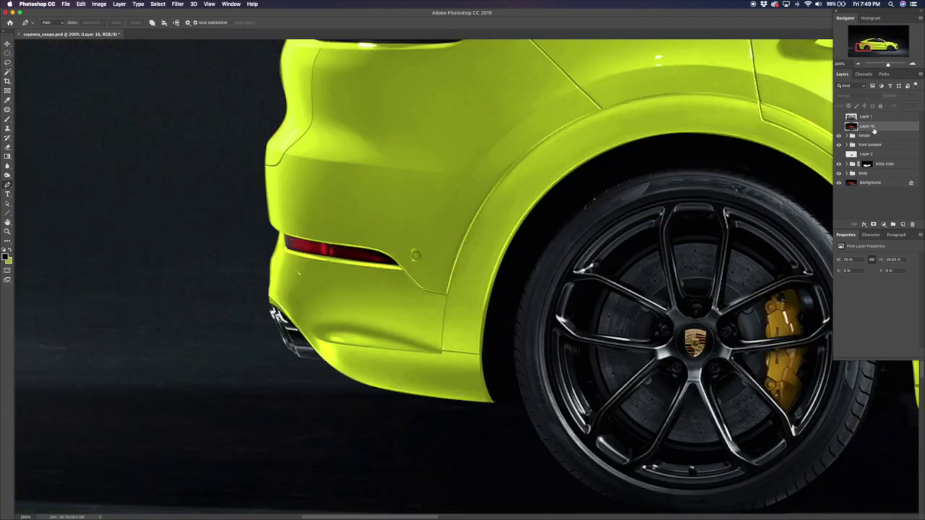
Step: Paste the rear bumper under the tail and warp its edge along the rear wheel arch
key(ctrl+v)
key(ctrl+t)
drag(495, 304, 533, 303)
click(81, 4)
click(195, 217)
mouse_move(506, 347)
mouse_down()
mouse_move(460, 367)
mouse_move(303, 339)
mouse_up()
key(Return)
Step: Rotate the warped rear bumper slightly so it sits correctly under the rear lights
key(ctrl+t)
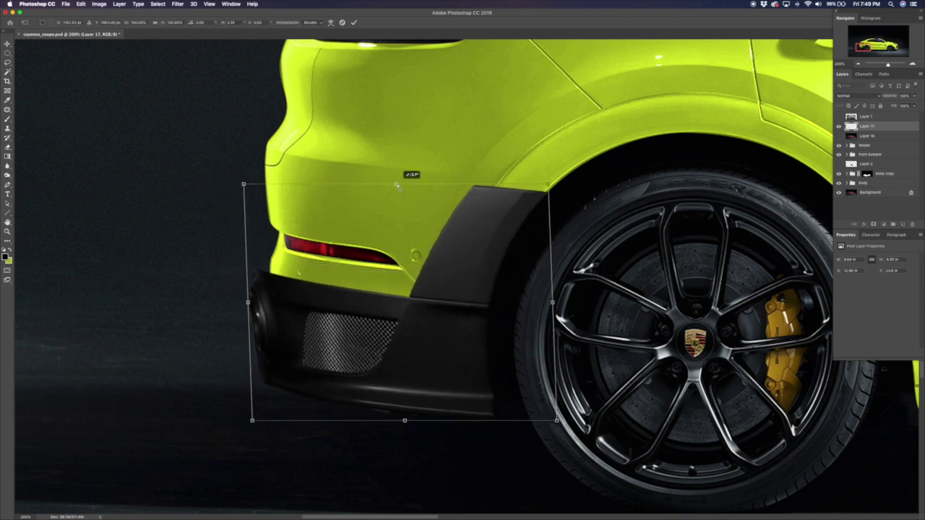
key(Return)
key(super+0)
key(super+1)
key(super+plus)
key(super+t)
mouse_move(463, 195)
mouse_down()
mouse_move(471, 200)
mouse_move(459, 191)
mouse_up()
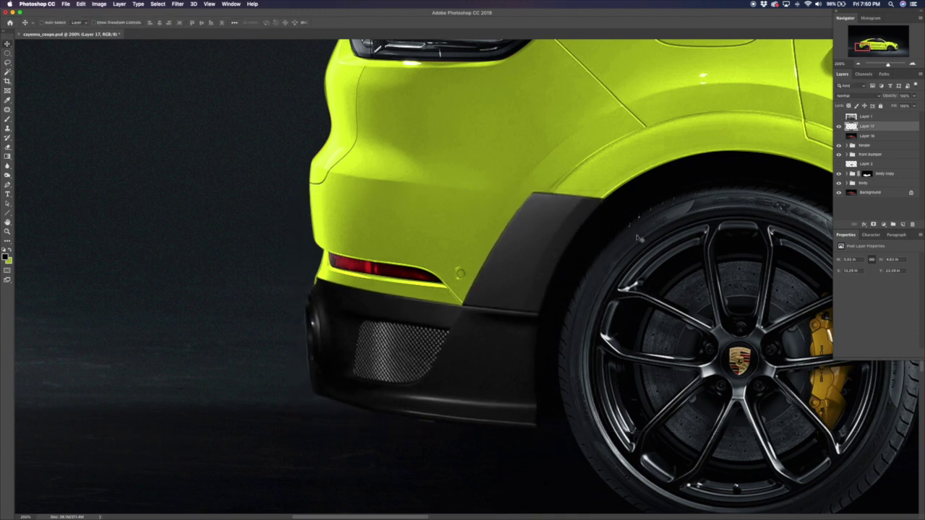
key(Return)
key(super+0)
key(super+1)
key(super+shift+alt+n)
scroll(627, 327, left, 5)
scroll(627, 326, down, 2)
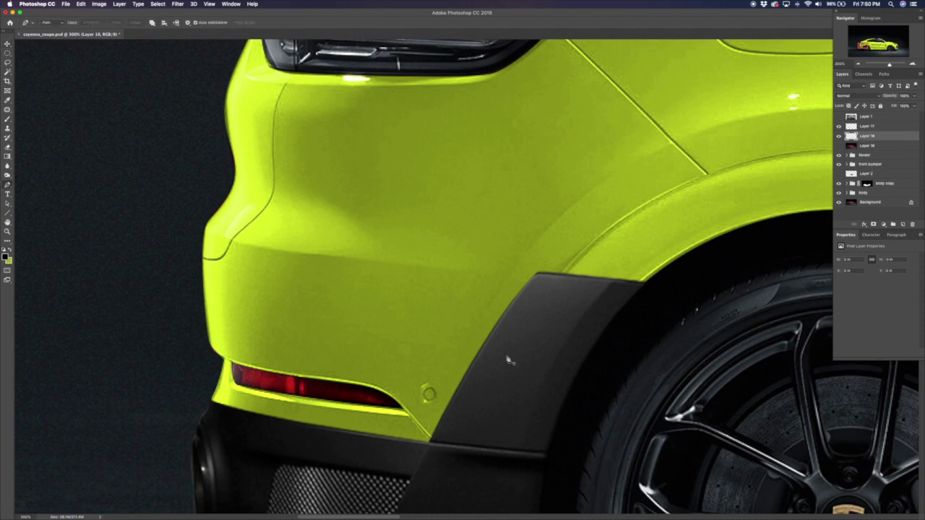
Step: Turn the traced path into a selection and paint it with the yellow-green body colour
key(super+Return)
click(6, 255)
key(b)
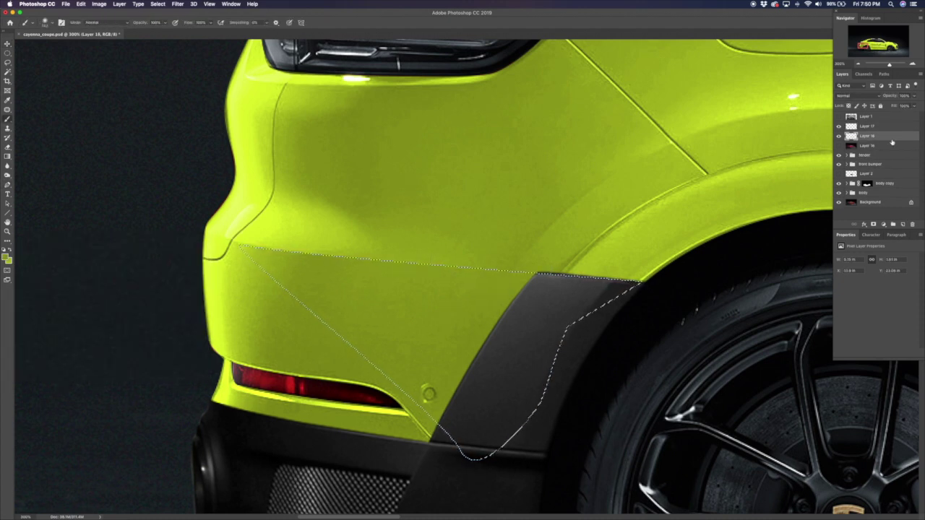
click(551, 247)
key(Return)
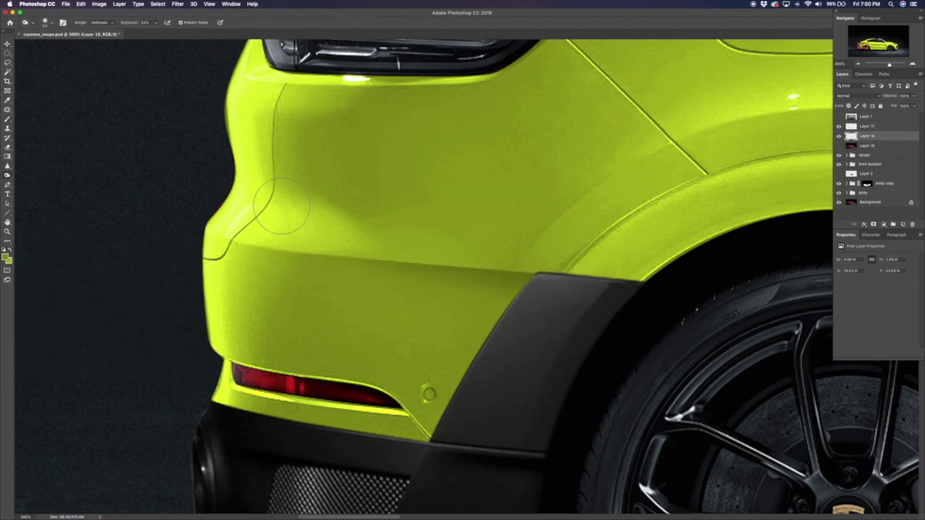
key(super+0)
Step: Group the rear bumper and fill layers and toggle the group to compare
key(super+1)
shift+click(866, 126)
key(super+g)
click(838, 135)
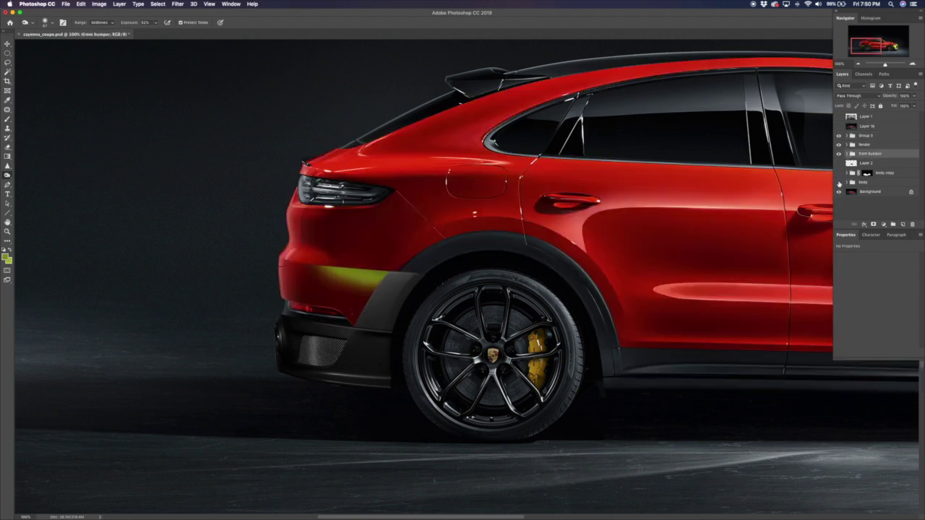
key(super+minus)
key(super+1)
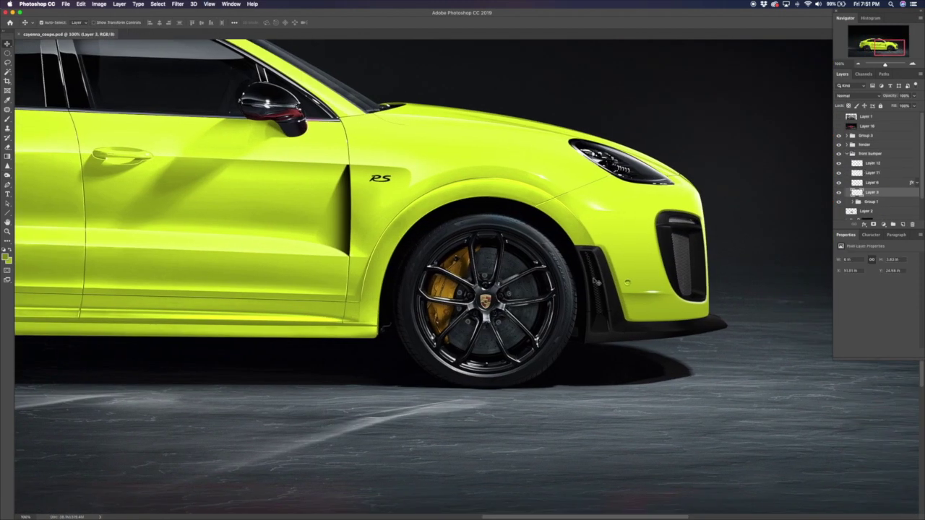
Step: Refine the front bumper with Free Transform, save, and show the silver GT2RS reference layer
super+click(623, 249)
key(super+t)
key(Return)
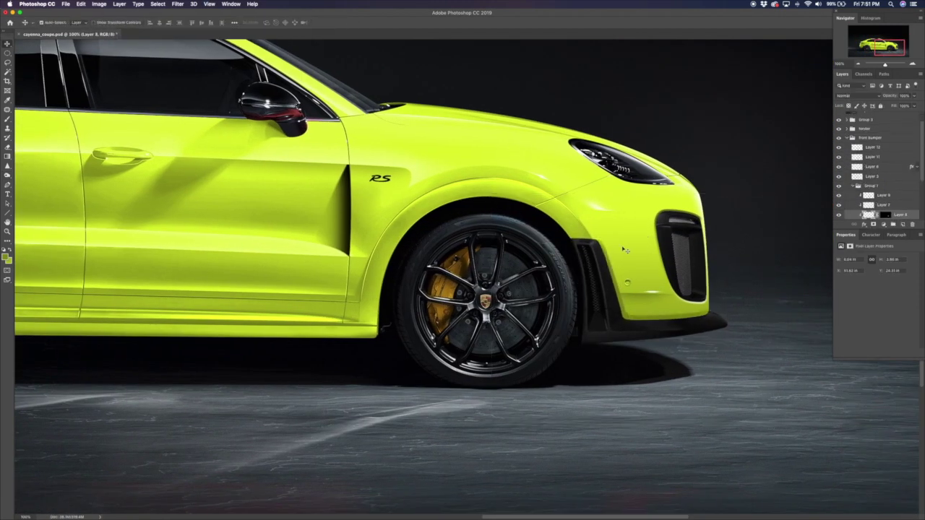
key(super+plus)
key(super+t)
key(Return)
key(super+minus)
key(super+s)
click(847, 137)
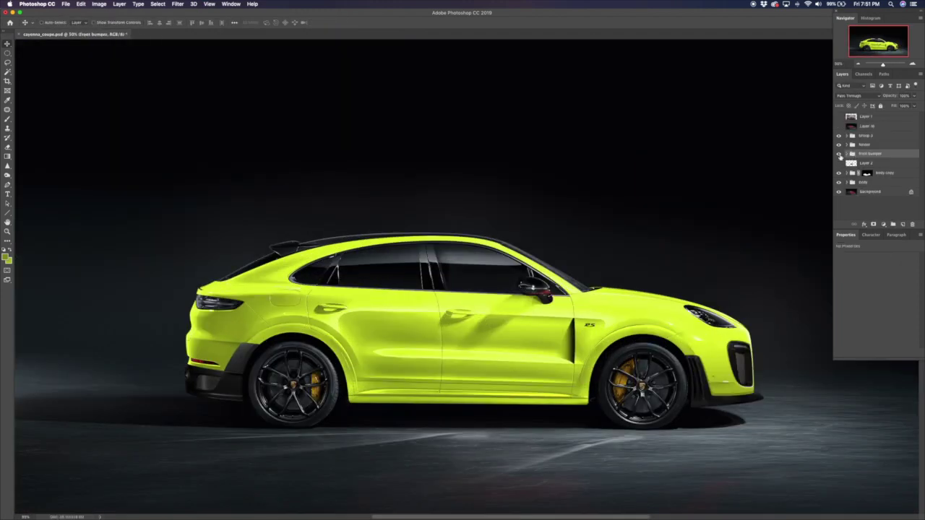
key(p)
key(super+1)
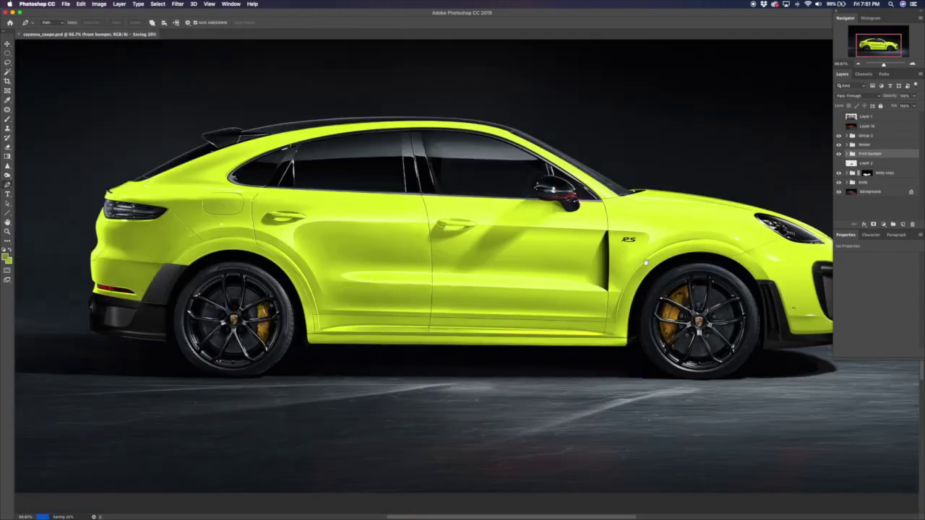
click(839, 116)
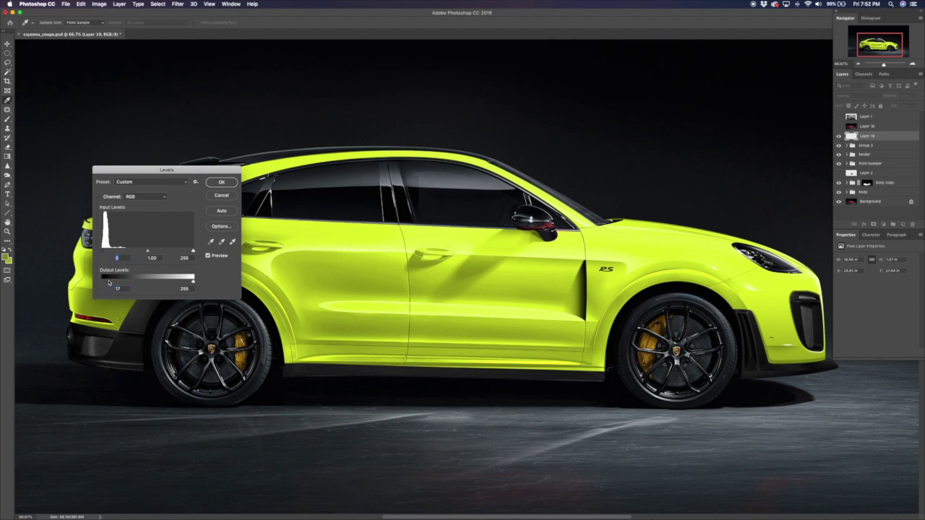
Step: Zoom in and out to check the new side skirt along the door sill
key(p)
key(ctrl+plus)
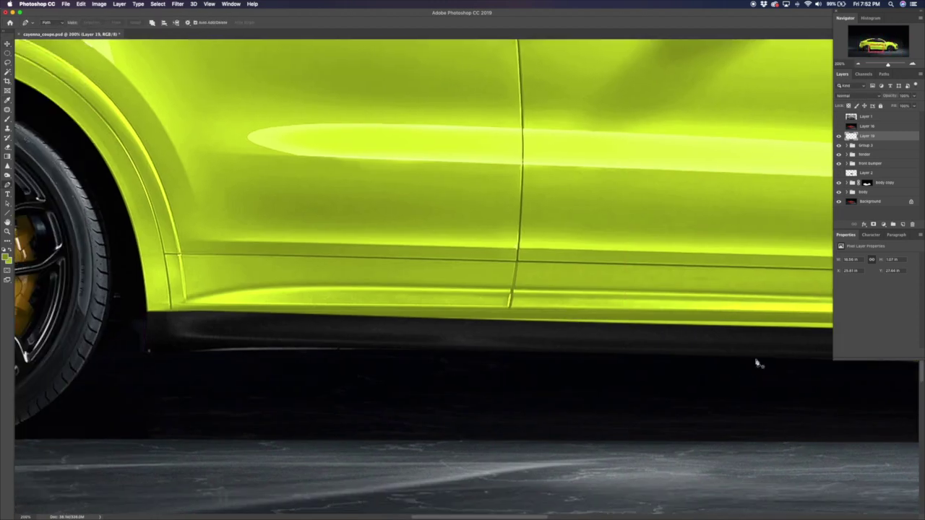
scroll(371, 355, right, 5)
key(ctrl+minus)
key(ctrl+minus)
key(v)
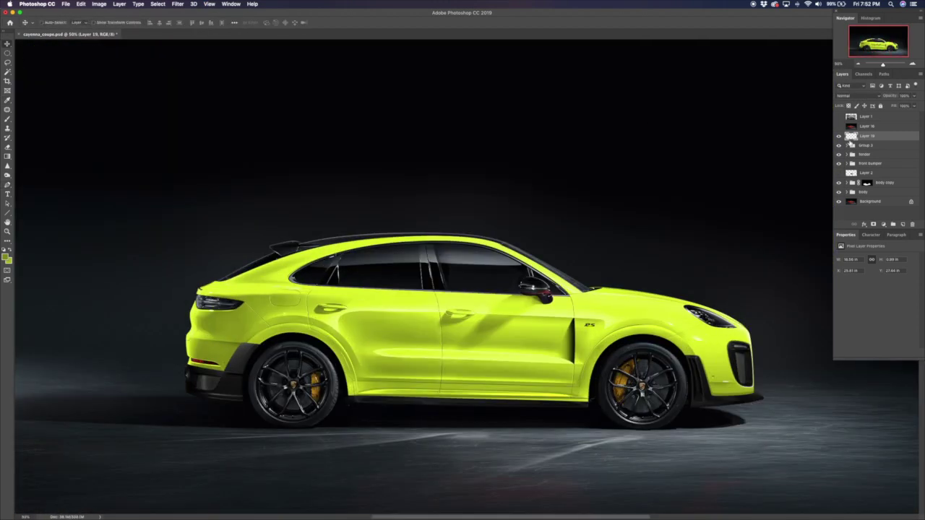
Step: Resize the front bumper intake layer with Free Transform
key(ctrl+plus)
key(ctrl+plus)
key(ctrl+plus)
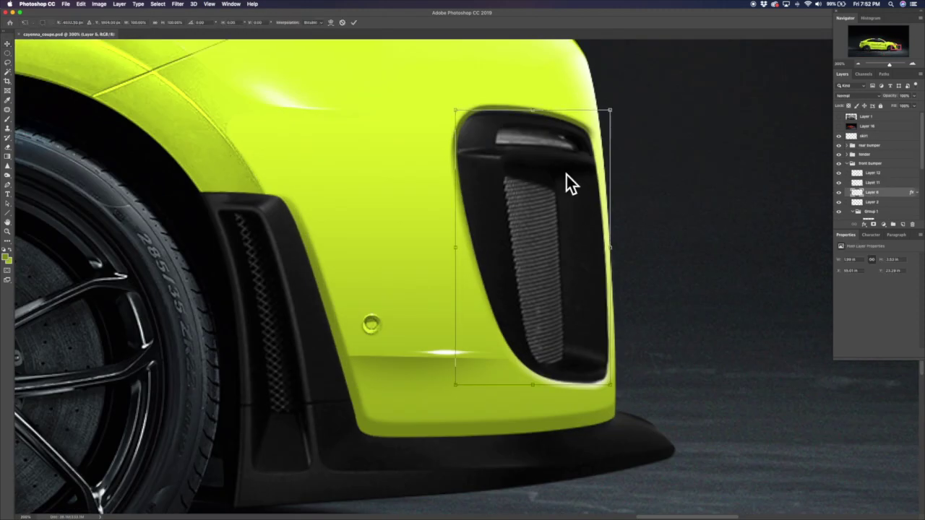
click(875, 214)
key(ctrl+t)
scroll(576, 443, down, 5)
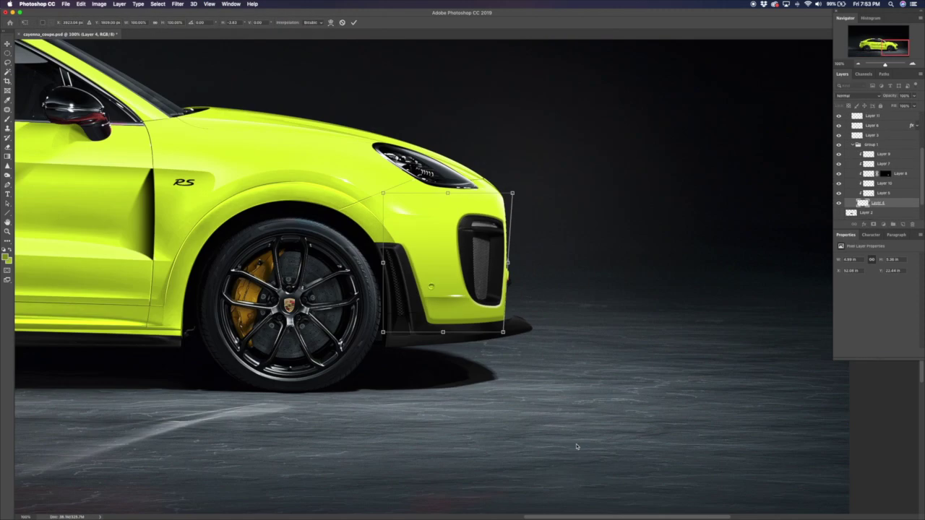
scroll(633, 387, up, 5)
key(Return)
Step: Narrow the front bumper lip by dragging its edge inward, then deselect
key(p)
scroll(356, 238, down, 5)
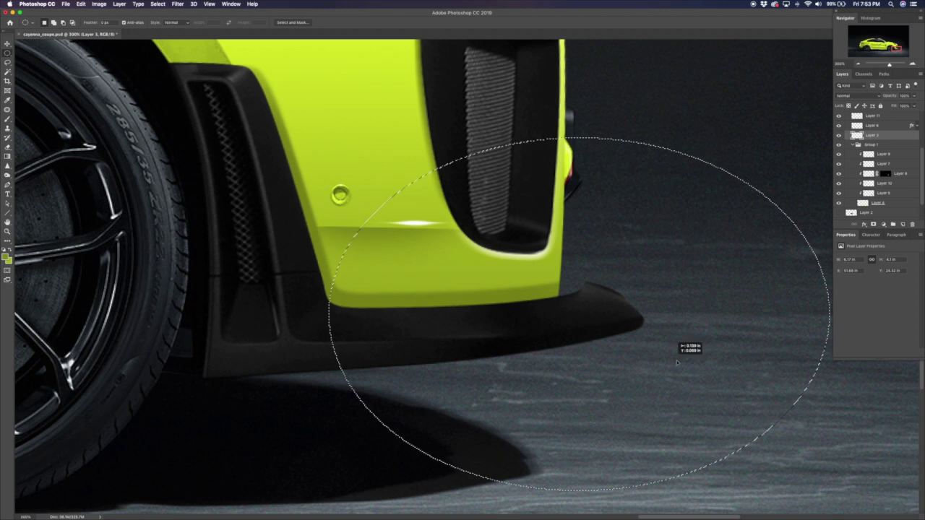
key(ctrl+t)
drag(829, 314, 795, 314)
key(Return)
key(ctrl+d)
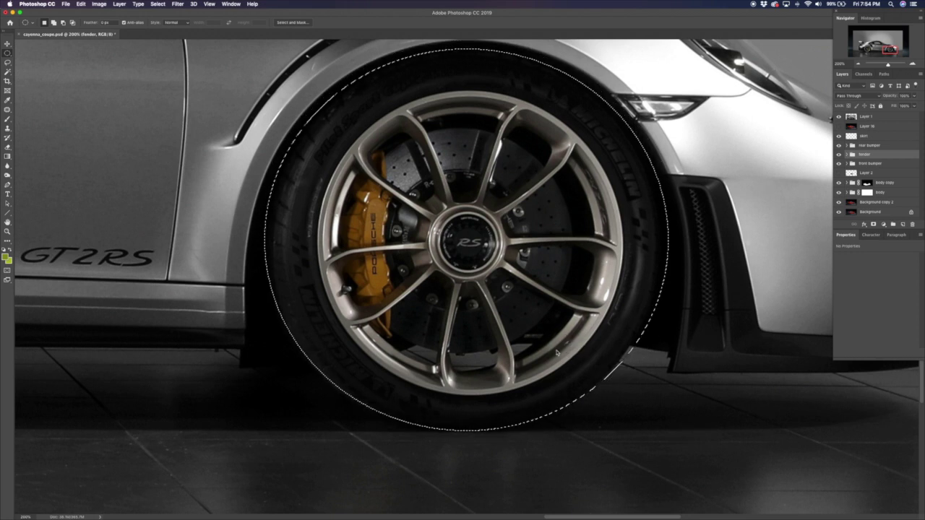
Step: Reshape the elliptical selection with Transform Selection to fit the GT2RS wheel
click(157, 3)
click(207, 137)
key(Return)
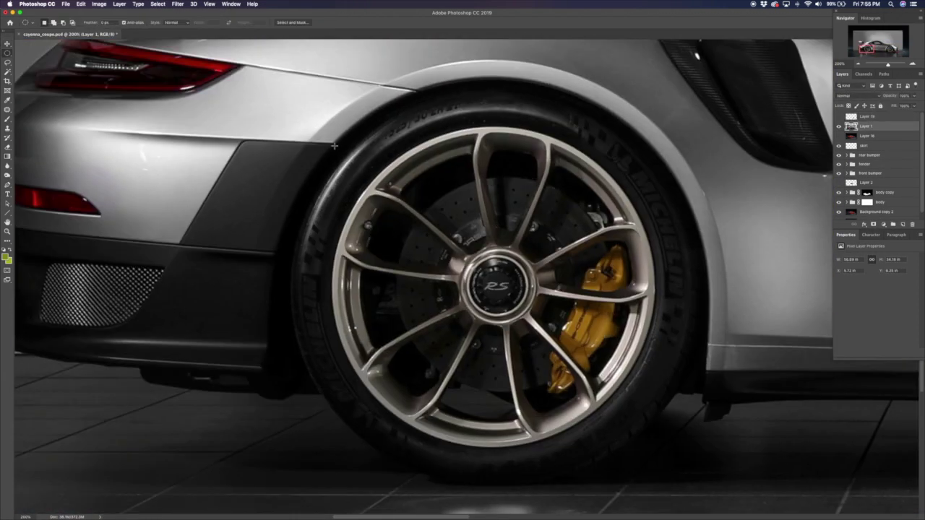
key(ctrl+t)
key(Return)
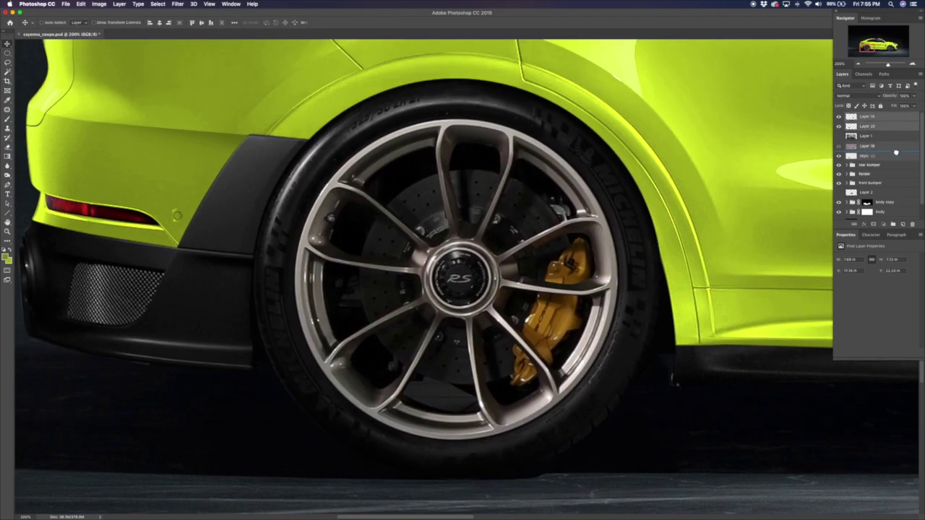
Step: Scale the pasted wheels into the front and rear arches and save the document
key(ctrl+t)
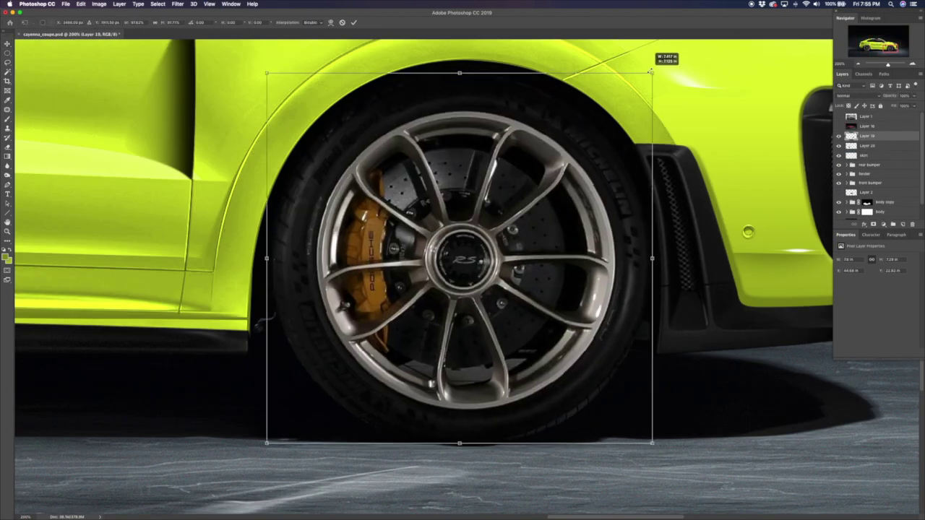
key(Return)
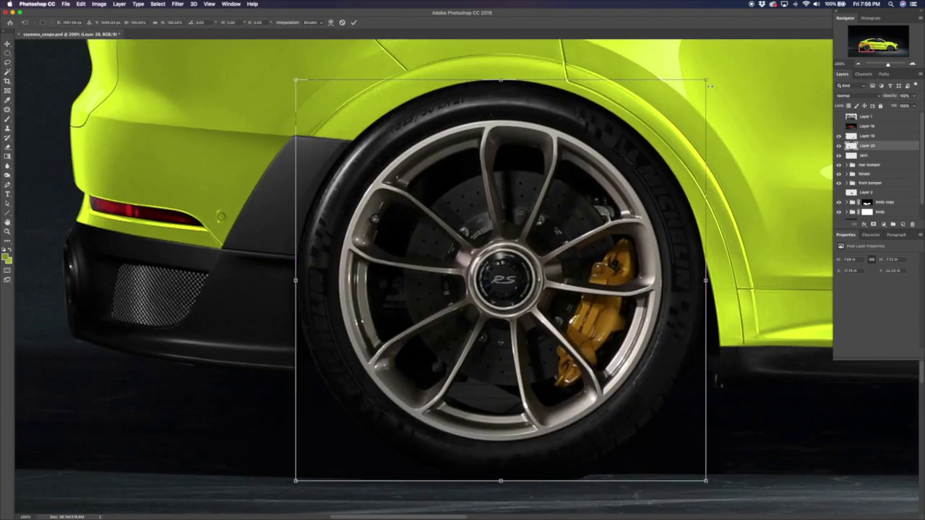
drag(710, 85, 643, 155)
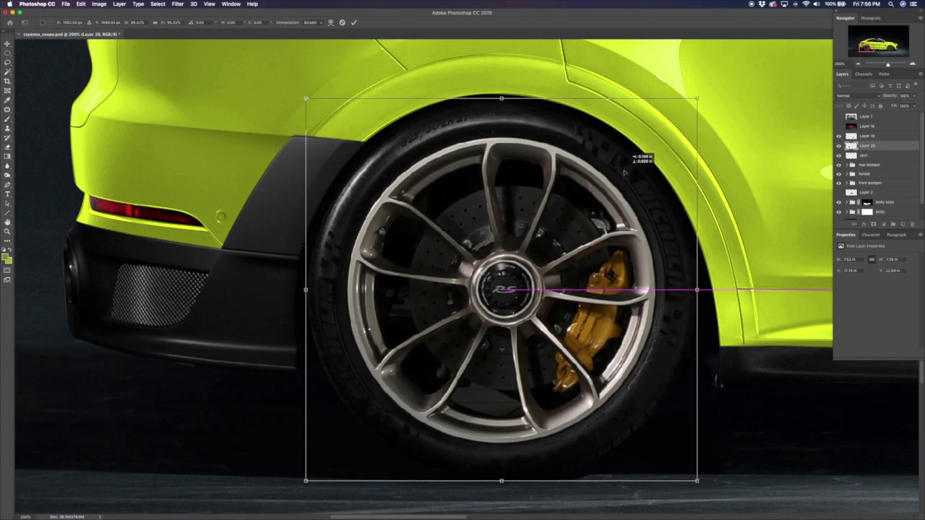
key(ctrl+minus)
key(ctrl+minus)
key(Return)
key(ctrl+t)
key(Return)
key(ctrl+s)
key(ctrl+t)
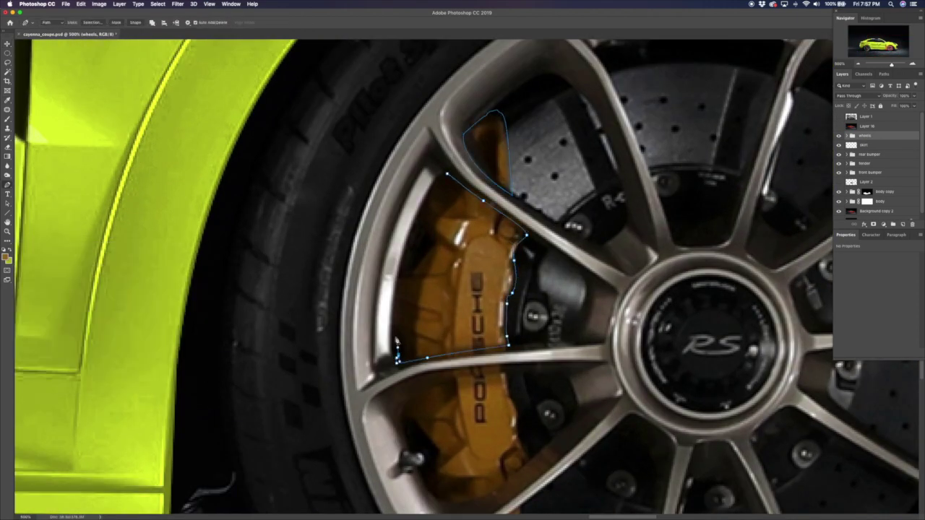
Step: Scroll the layers, zoom out to show the whole car, and open Canvas Size
scroll(515, 304, down, 3)
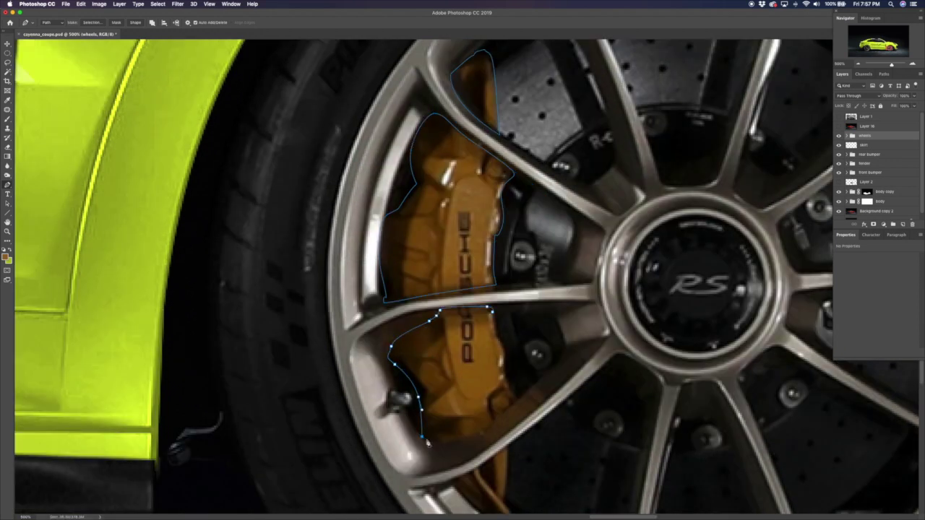
scroll(509, 352, down, 5)
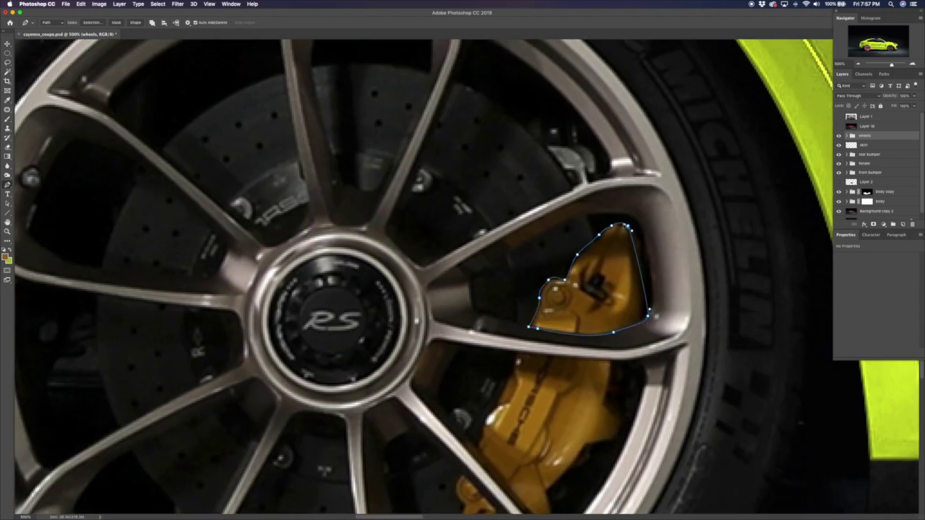
scroll(655, 315, down, 4)
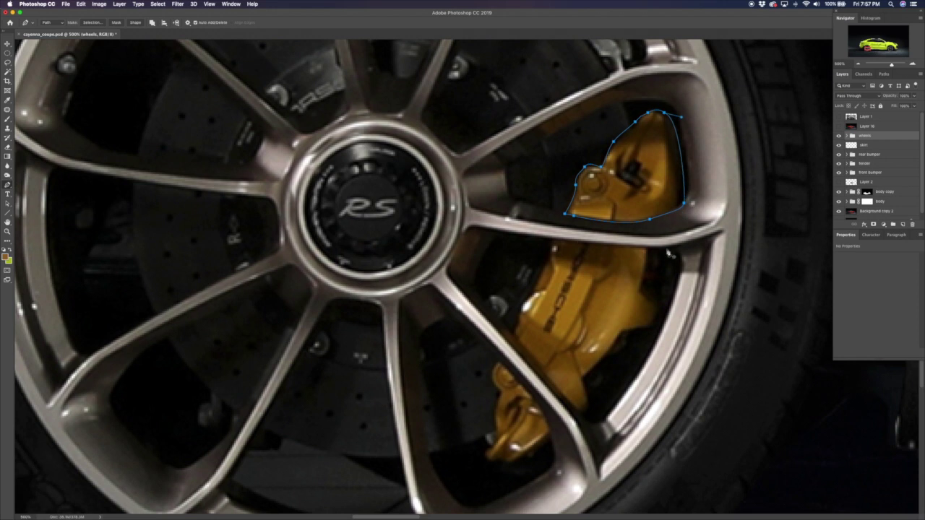
scroll(659, 297, down, 4)
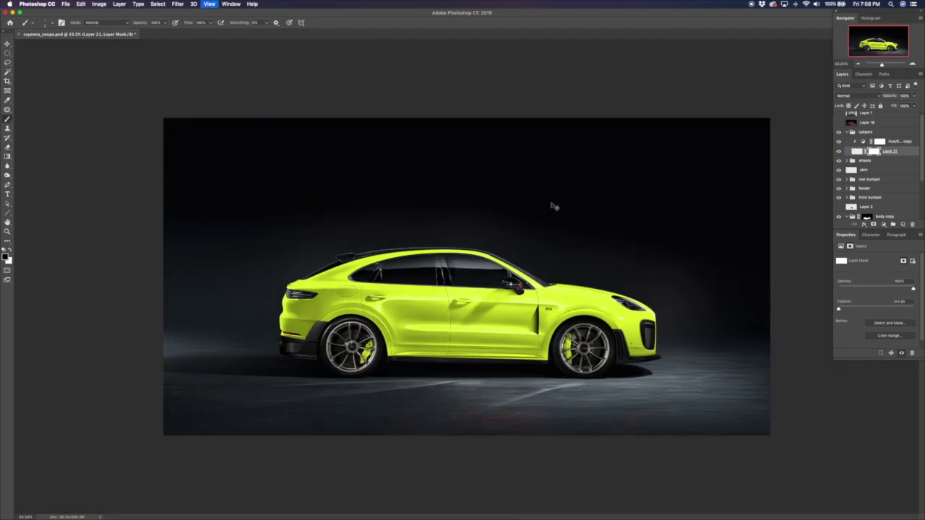
key(ctrl+minus)
key(ctrl+minus)
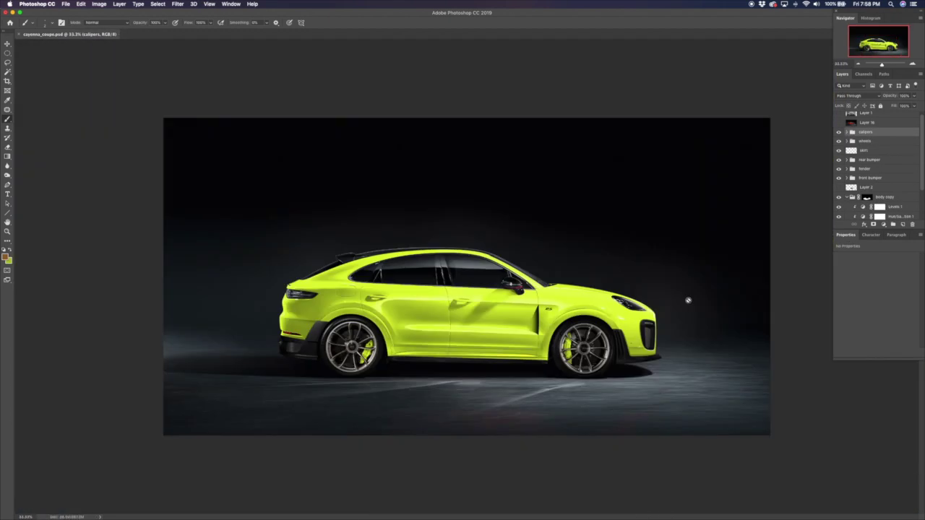
key(alt+ctrl+c)
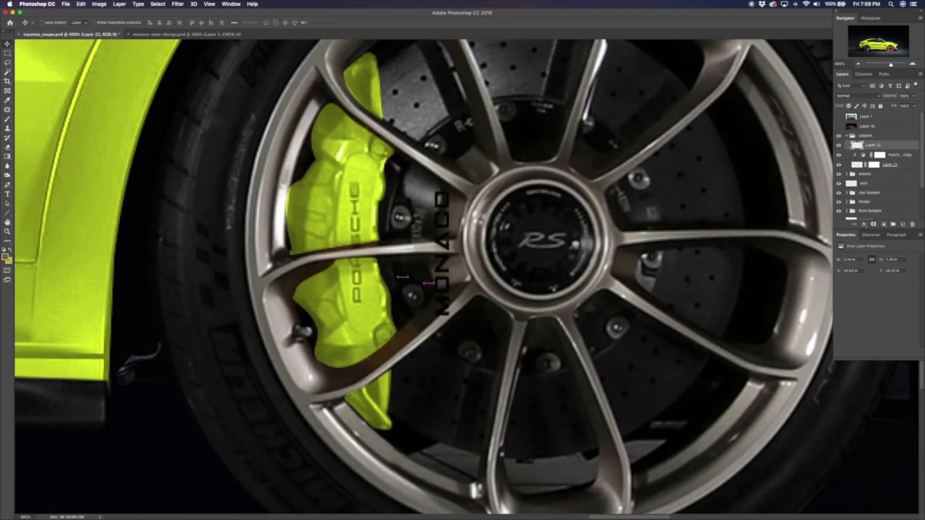
Step: Paint out the PORSCHE letters and turn on the lime recolour for both calipers
key(Return)
drag(354, 184, 354, 227)
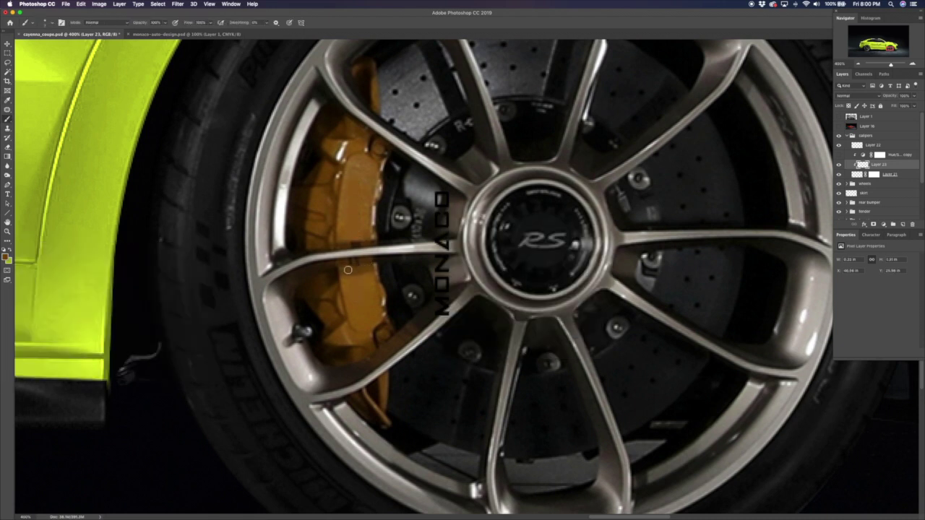
click(839, 154)
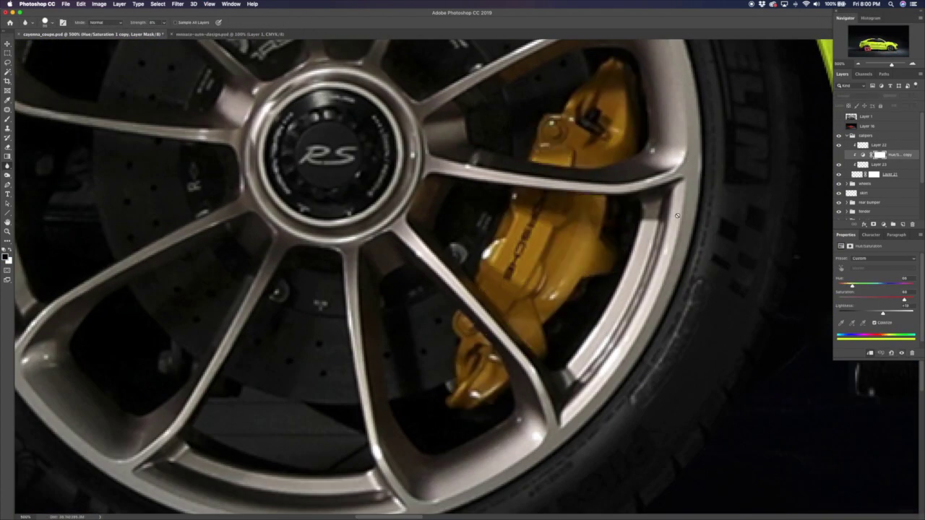
click(895, 166)
key(b)
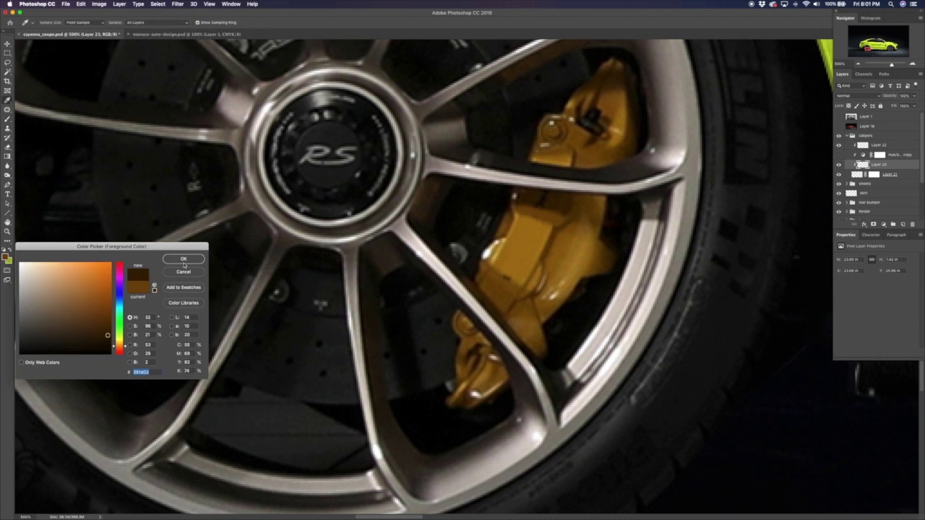
click(838, 154)
Step: Duplicate the MONACO lettering and fit it onto the rear caliper
click(903, 149)
key(ctrl+v)
key(ctrl+t)
drag(546, 246, 529, 237)
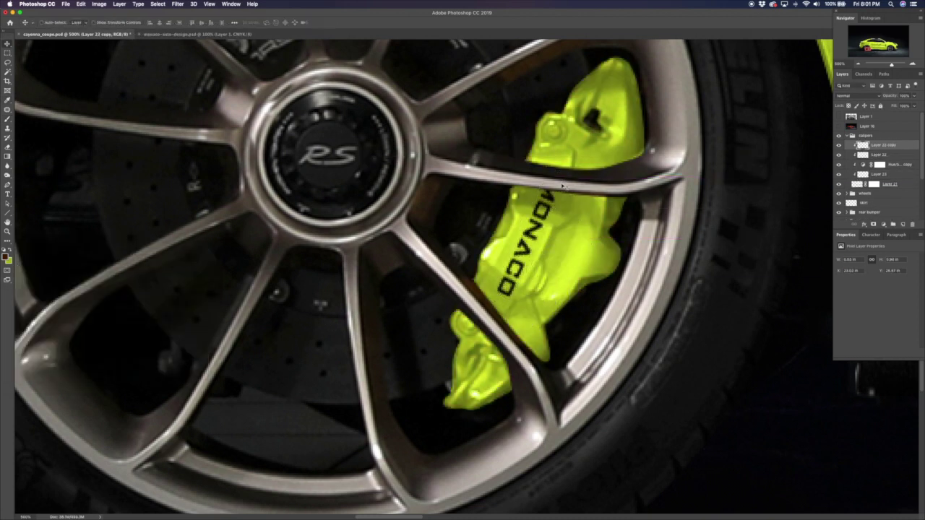
key(Return)
Step: Fit the car on screen, collapse the calipers group, save, and close the logo document
key(ctrl+0)
click(848, 136)
key(ctrl+s)
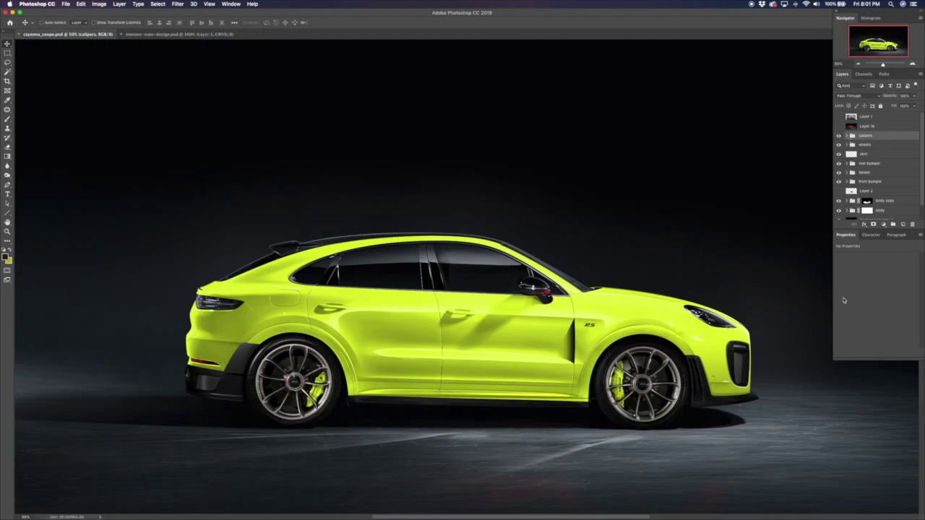
click(147, 34)
scroll(285, 296, up, 5)
Step: Apply the pending transform and zoom in on the rear door with the Pen tool ready
key(p)
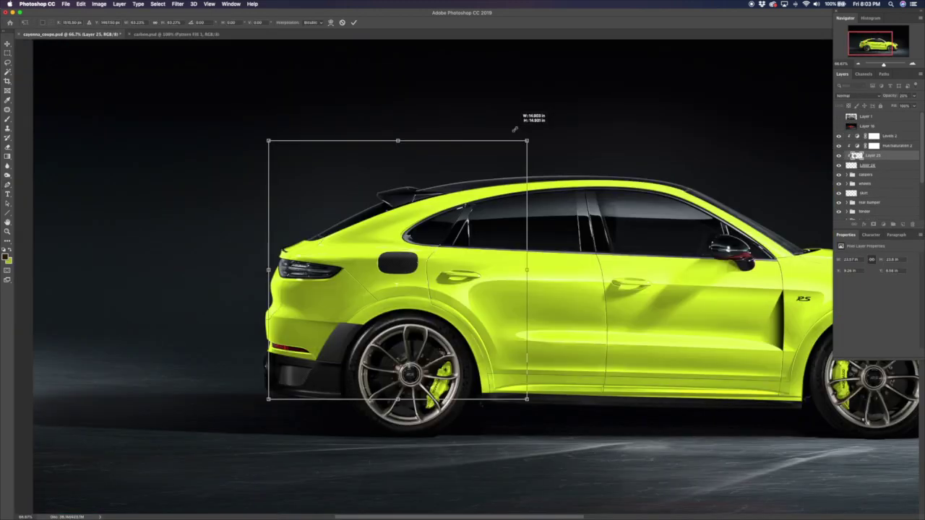
key(Return)
key(ctrl+plus)
key(ctrl+plus)
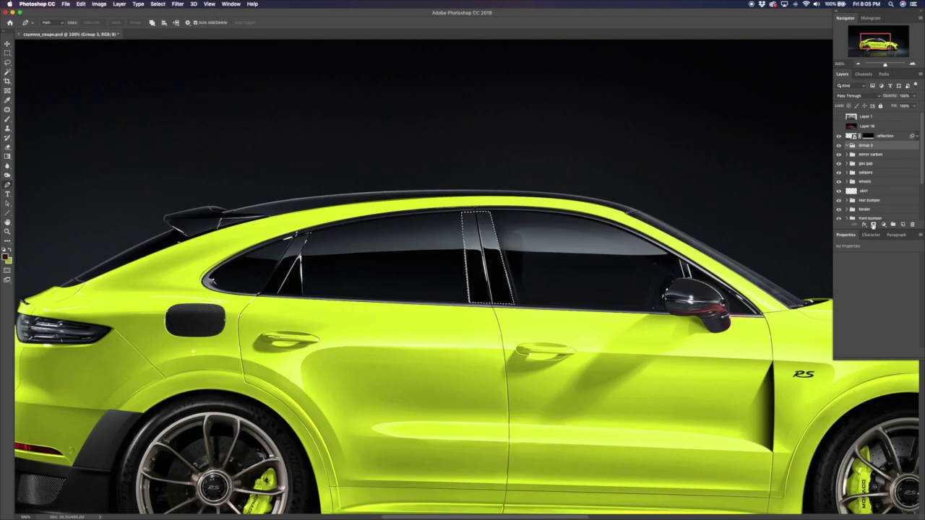
Step: Scroll up through the layers and zoom out to show the whole car
scroll(482, 203, up, 2)
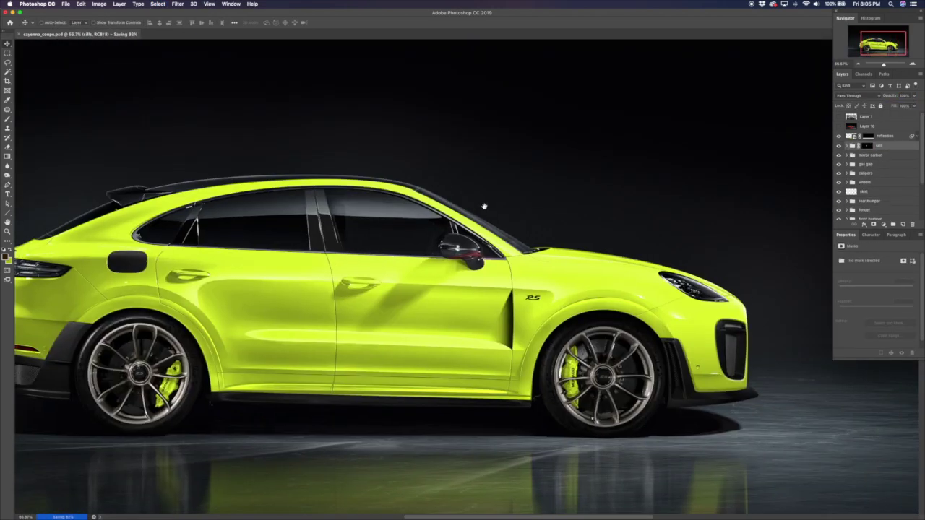
scroll(549, 245, up, 2)
scroll(620, 287, up, 2)
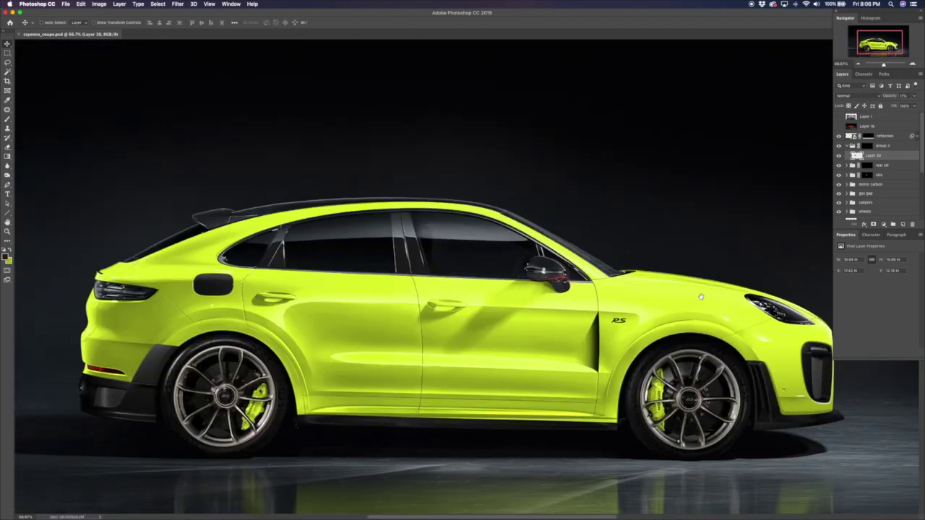
key(super+minus)
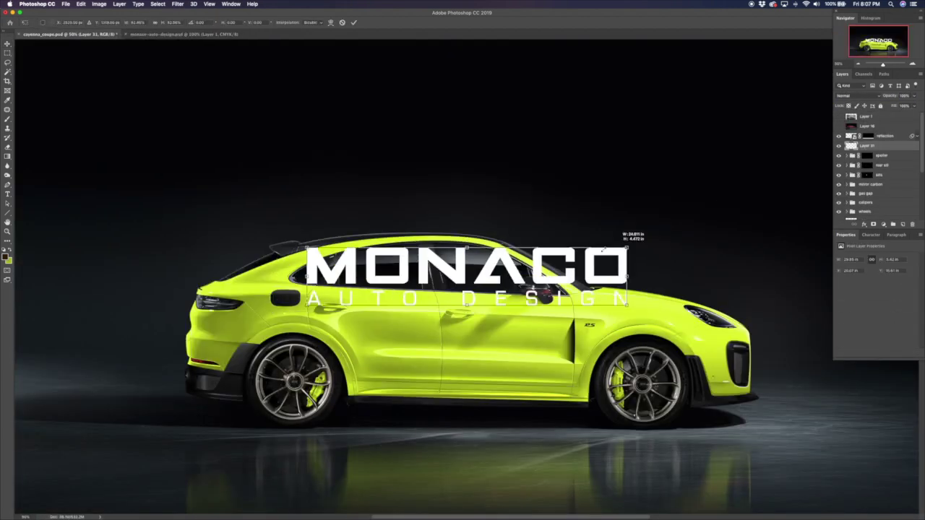